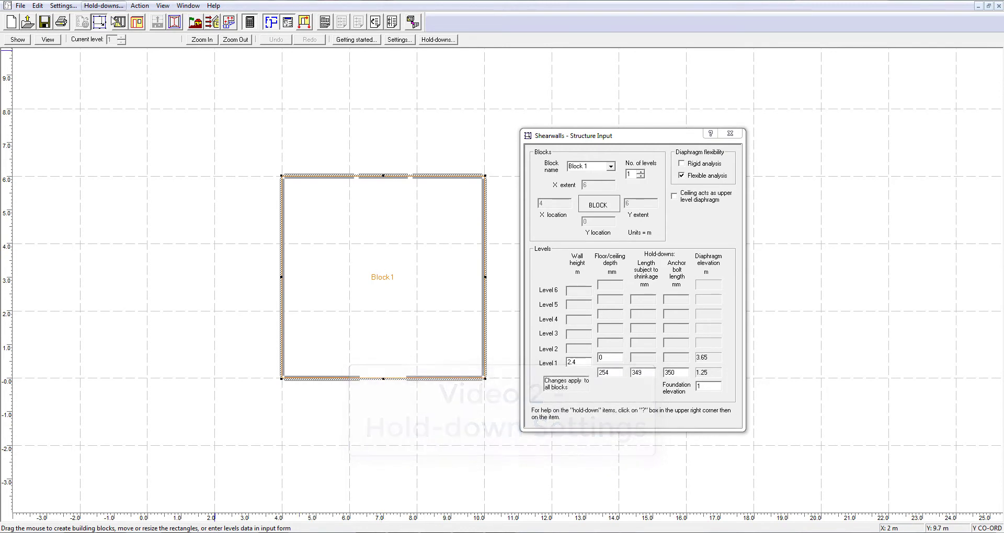
- Try all-segment hold-downs on wall B-1, revert to where-required, then view shearline loads
left_click(119, 23)
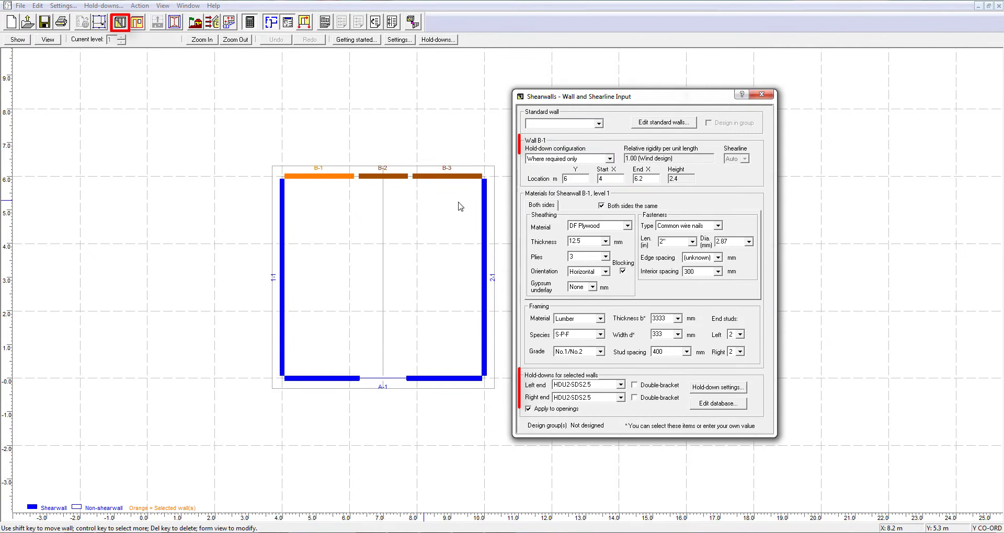
left_click(609, 159)
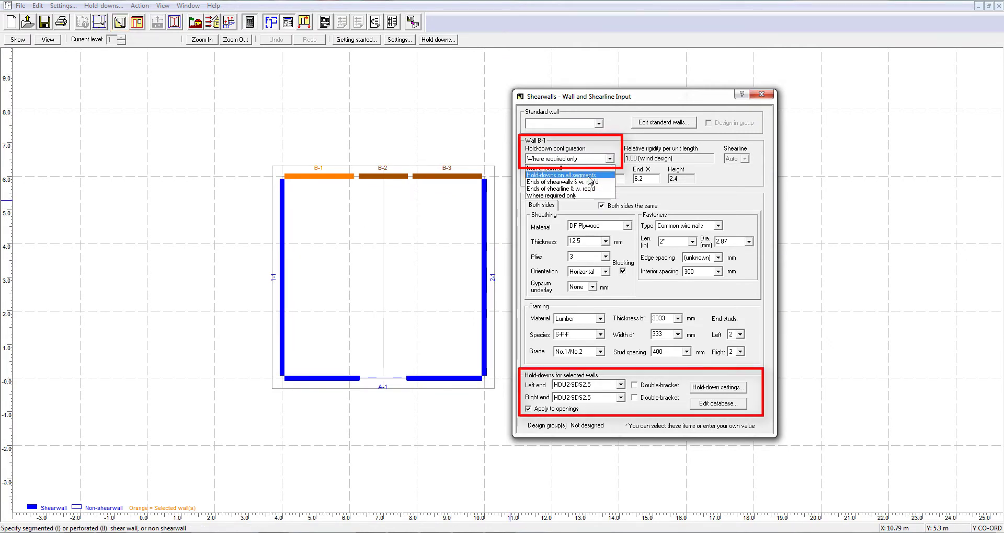
left_click(589, 177)
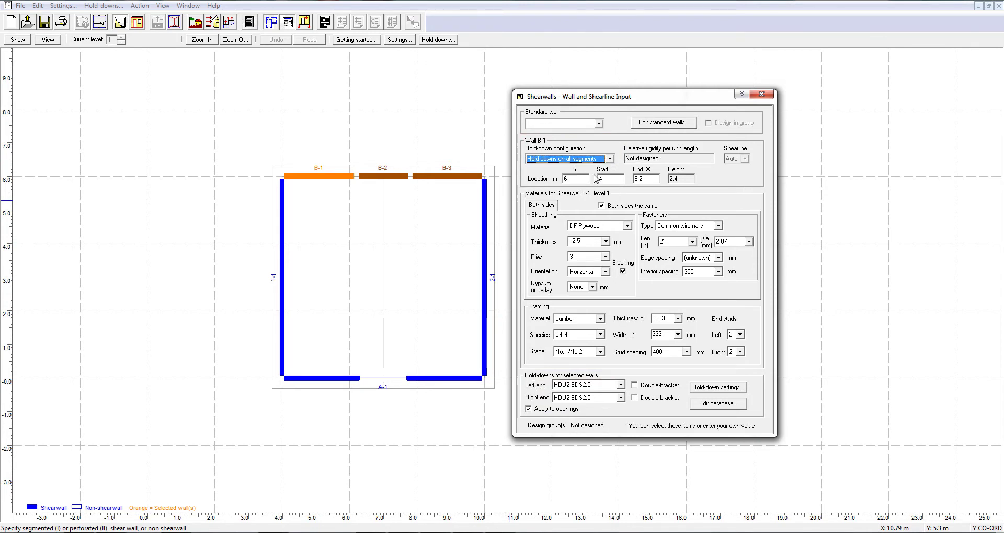
left_click(608, 160)
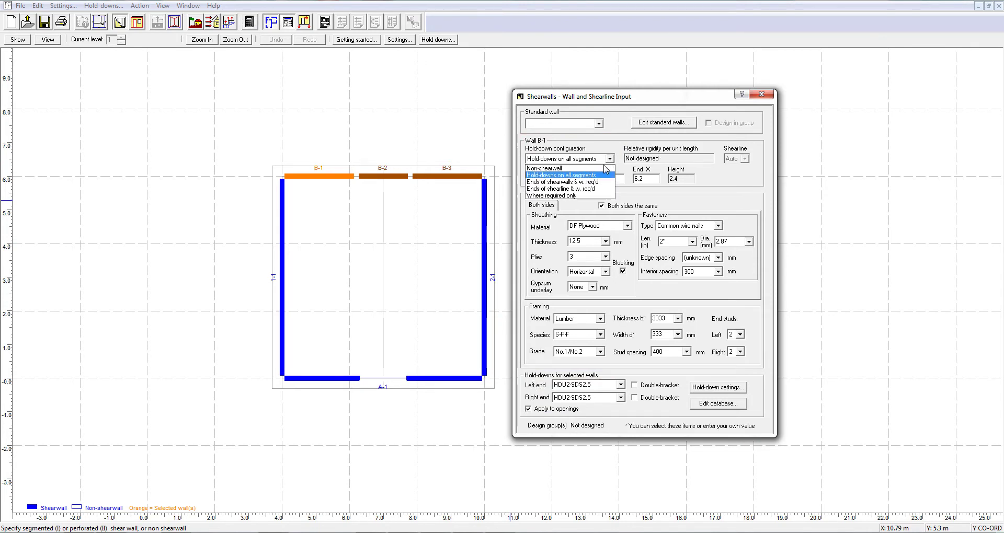
left_click(576, 196)
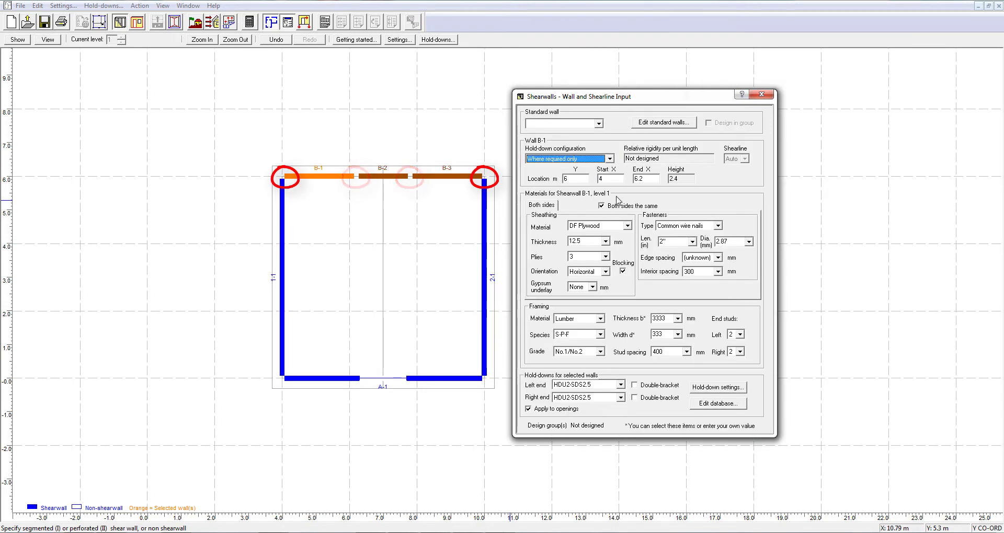
left_click(228, 28)
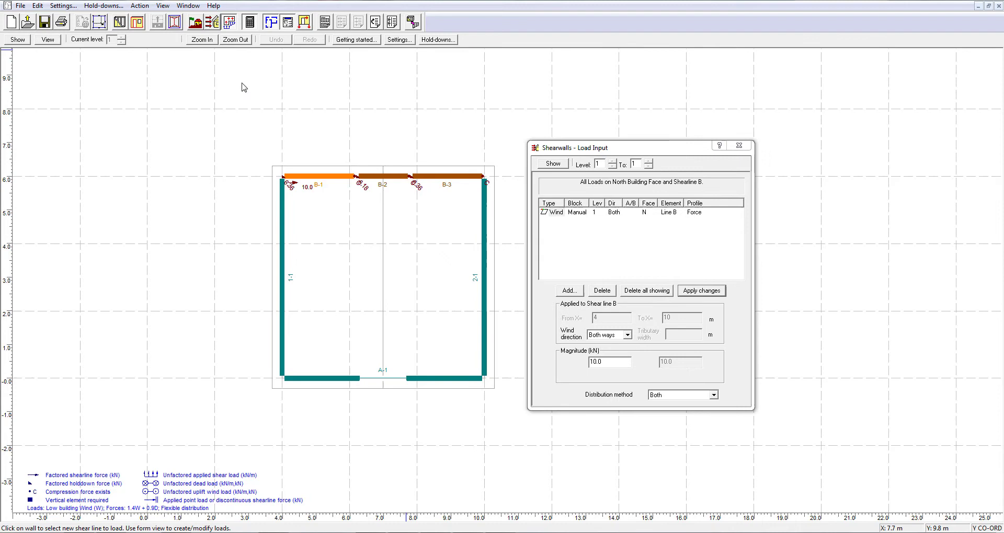
- Change the shearline B wind load magnitude from 10 to 20 kN
double_click(610, 362)
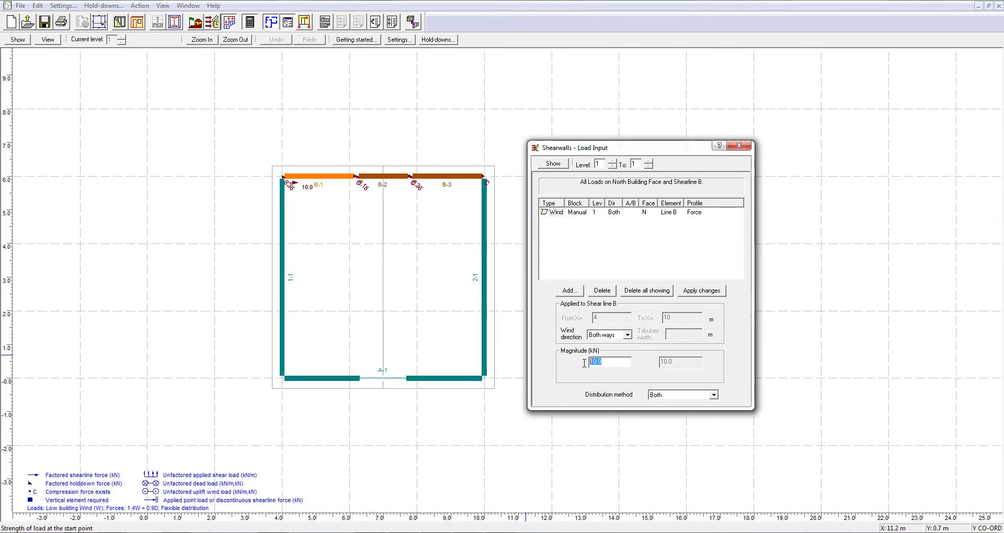
type("20")
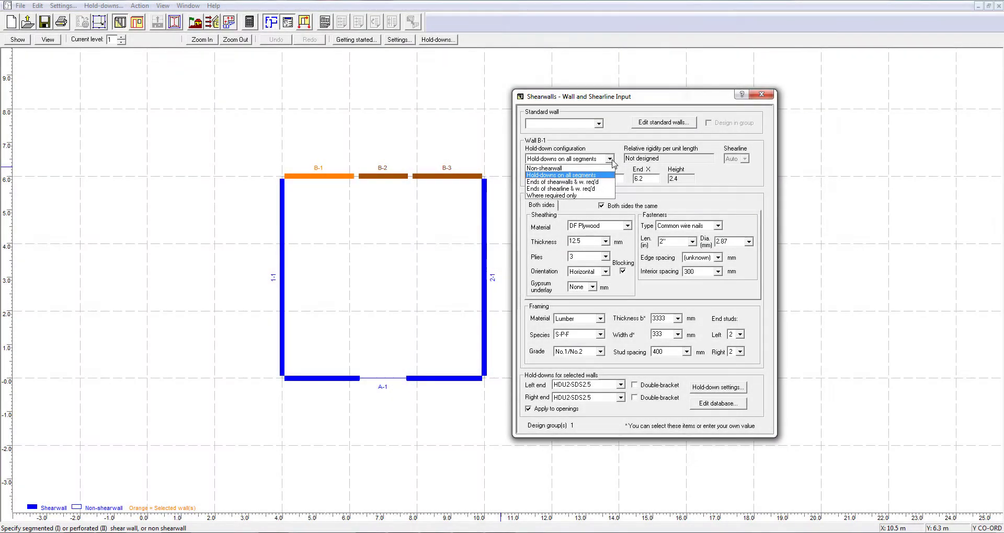
- Keep wall B-1 on hold-downs on all segments, leaving HDU2-SDS2.5 at the left end
left_click(610, 159)
left_click(589, 176)
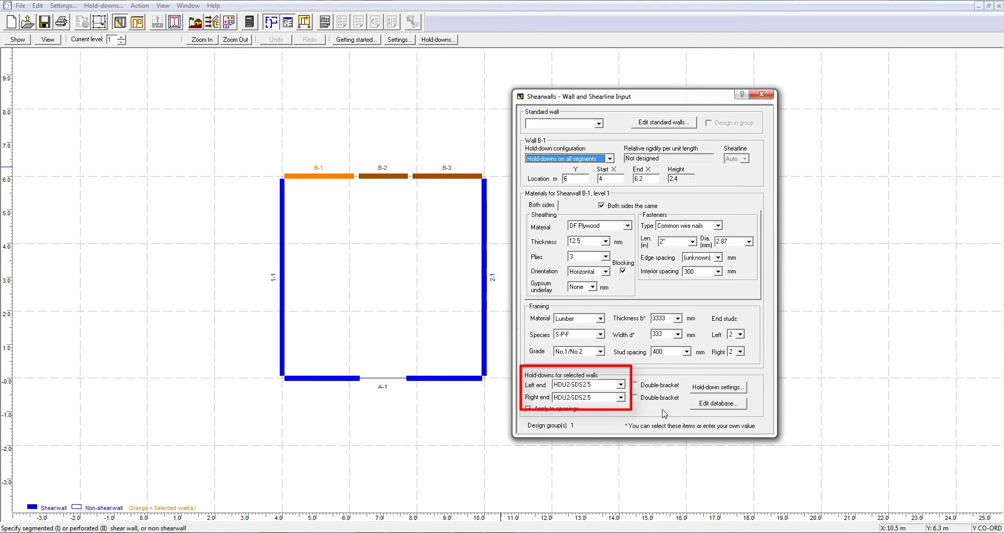
left_click(620, 385)
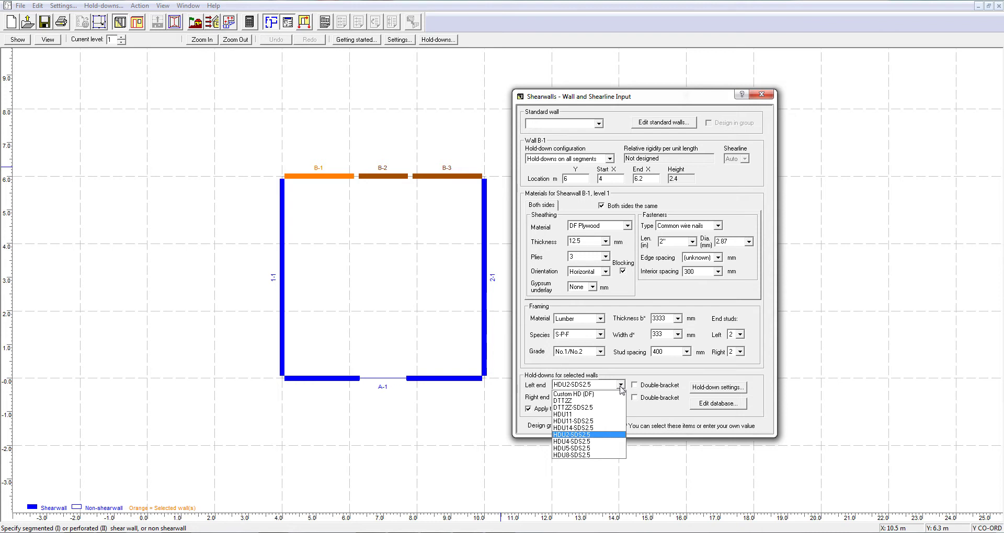
left_click(660, 419)
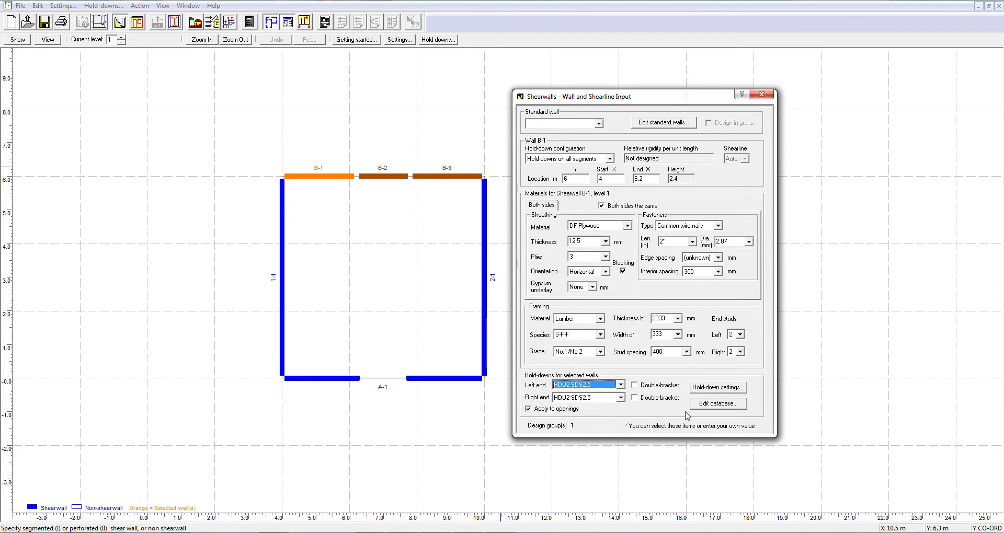
- Open and close the hold-down database, then review and accept the hold-down settings
left_click(706, 406)
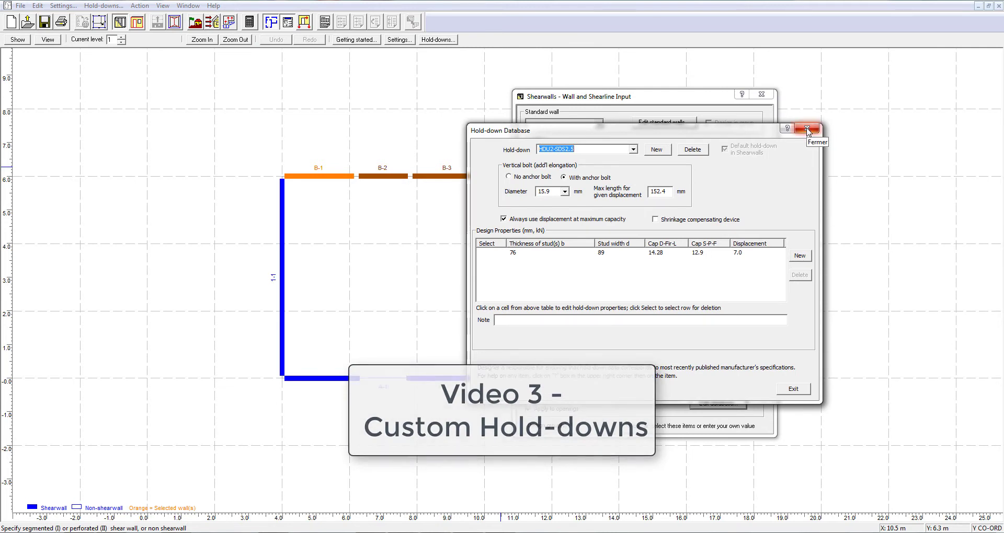
left_click(808, 131)
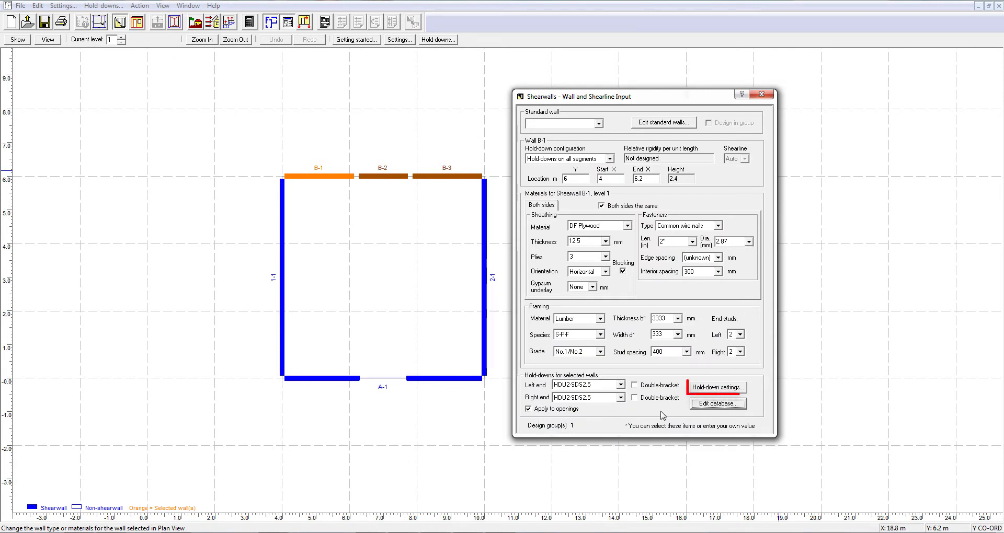
left_click(692, 390)
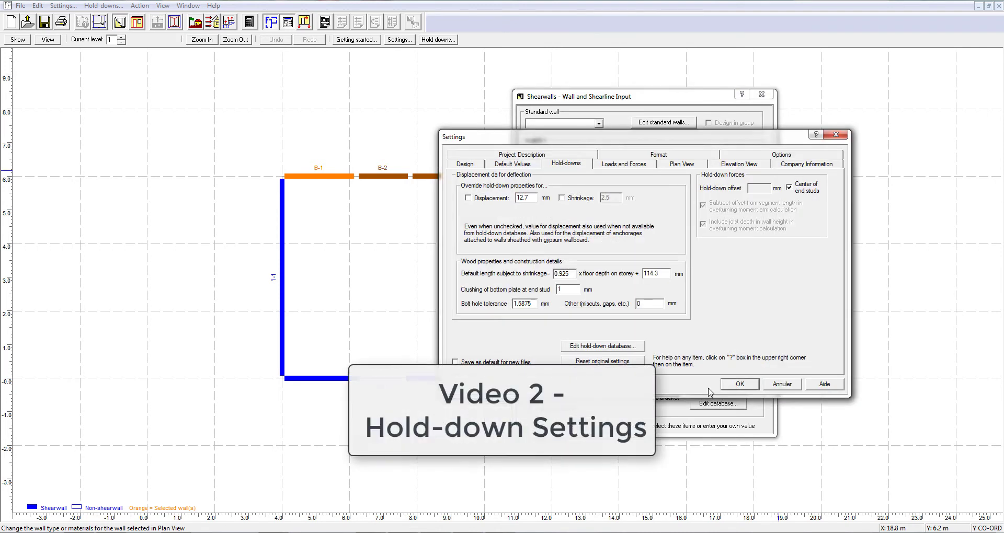
left_click(749, 386)
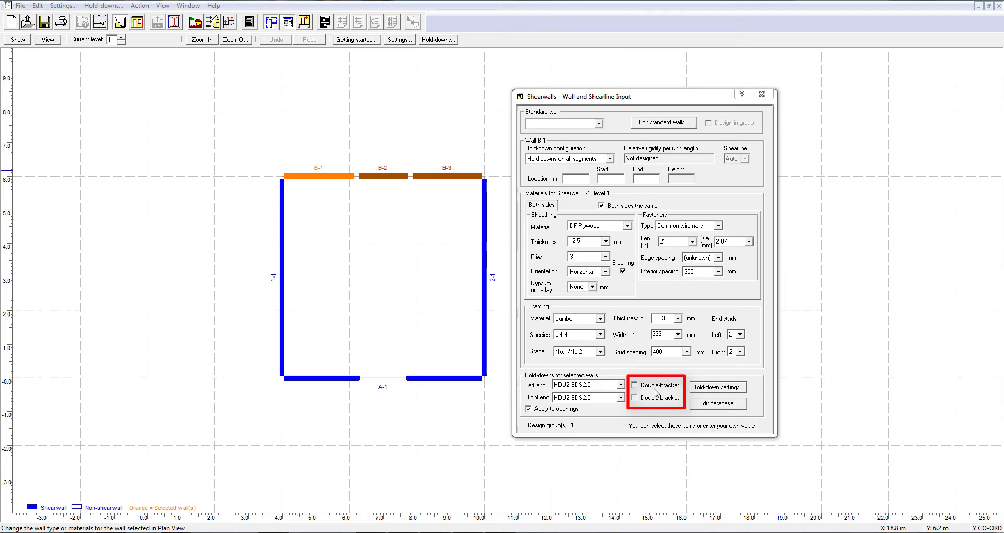
- Switch wall B-1 to double-bracket hold-downs at both ends
left_click(635, 386)
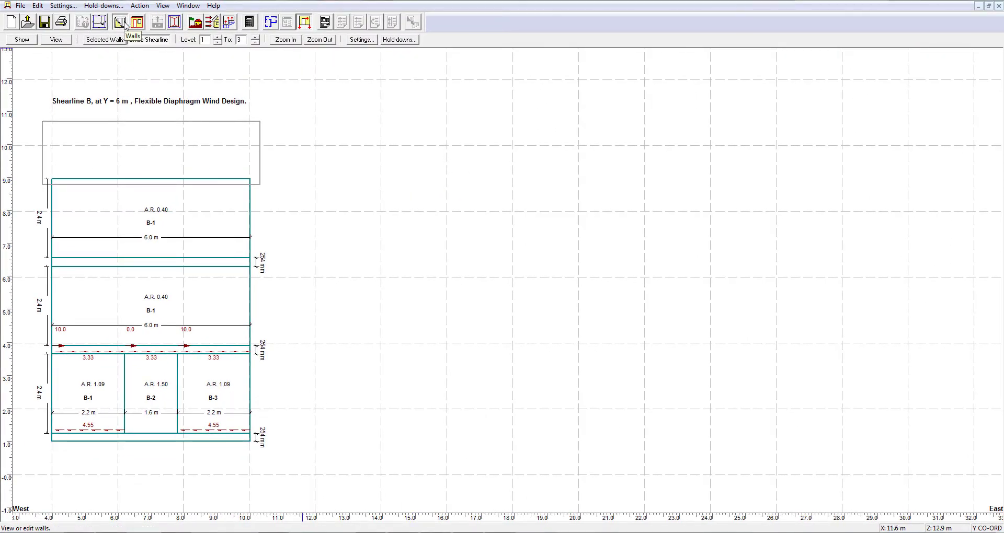
- Toggle double brackets on wall A-1's opening hold-downs on and back off, then show loads
left_click(126, 23)
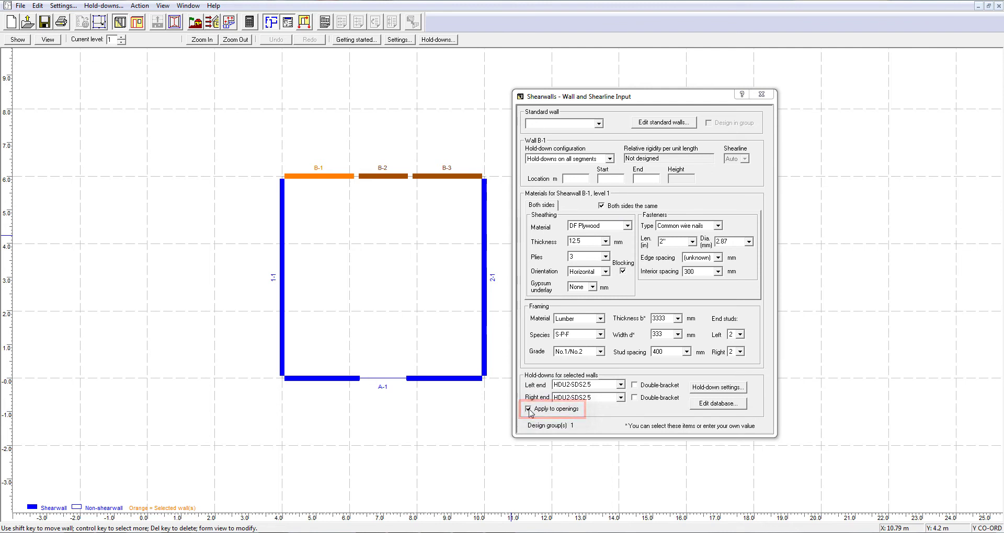
left_click(328, 380)
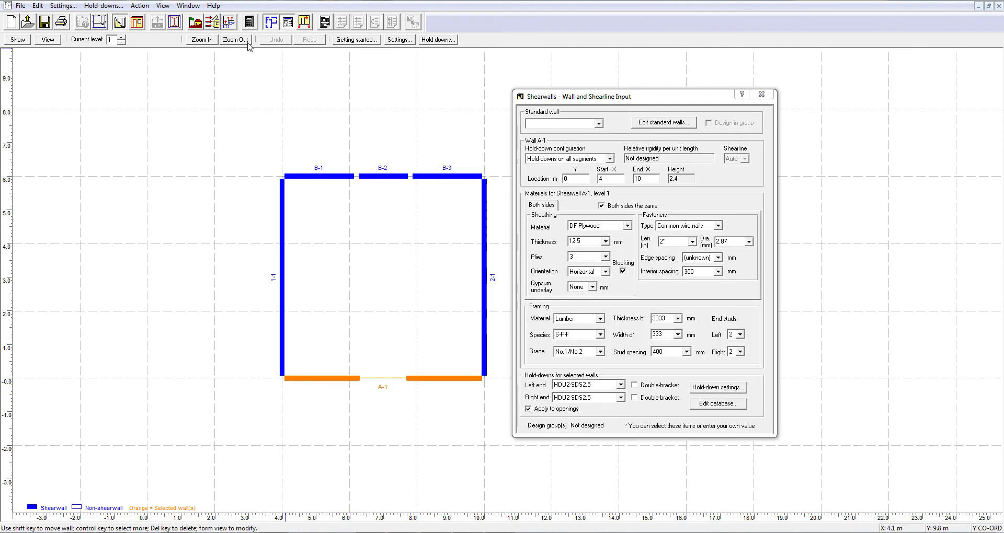
left_click(134, 25)
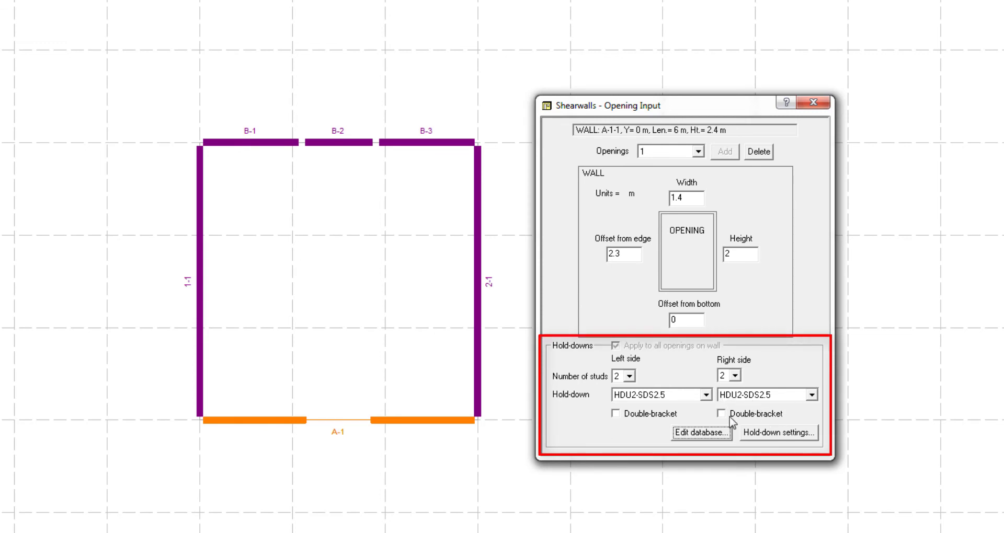
left_click(722, 414)
left_click(616, 414)
left_click(616, 414)
left_click(722, 414)
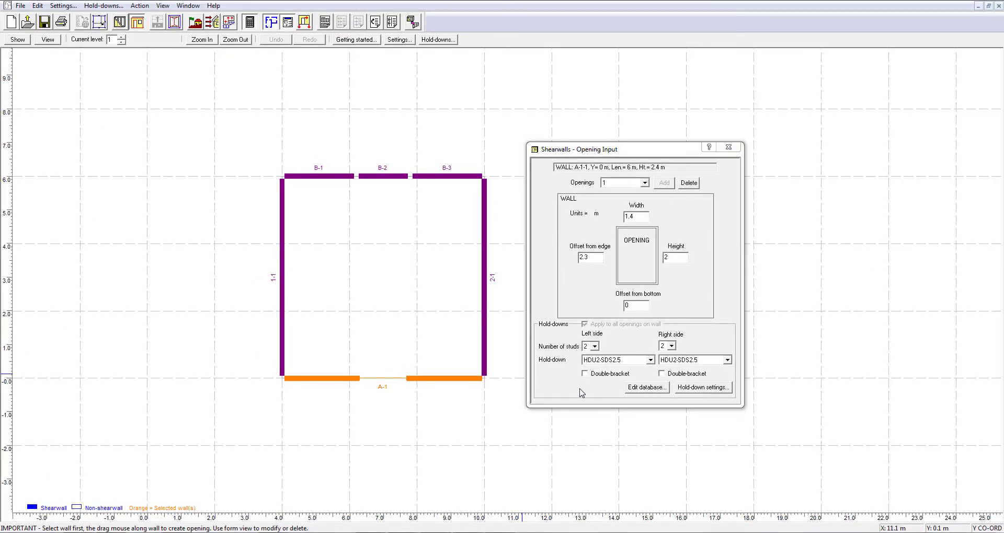
left_click(212, 22)
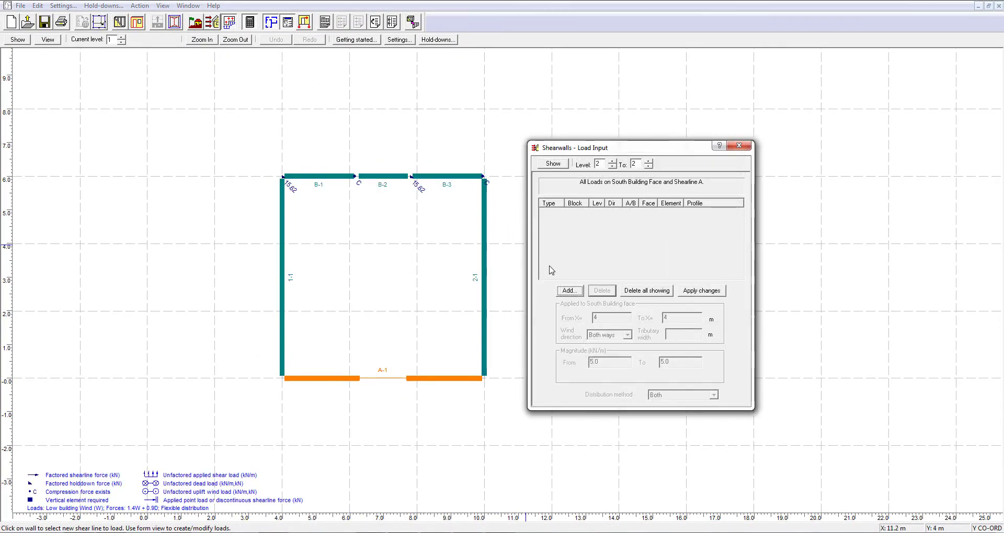
- Add a factored 25 kN wind point load to shearline B and run the design
left_click(343, 176)
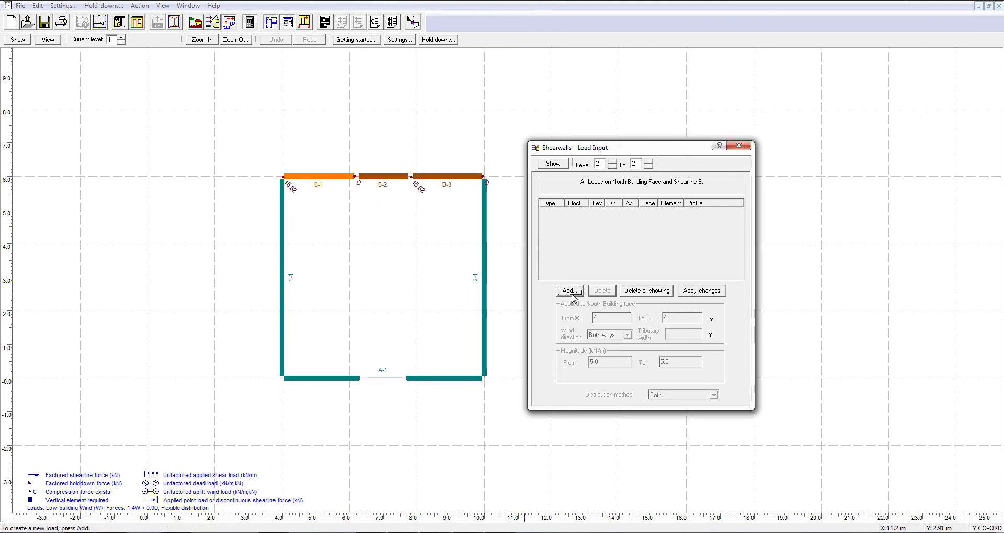
left_click(569, 291)
left_click(596, 172)
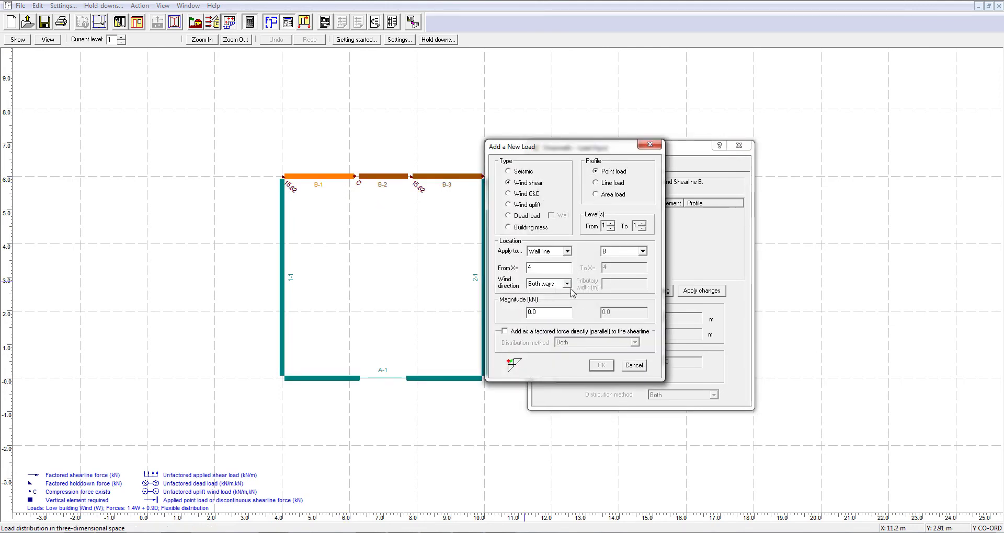
left_click(514, 333)
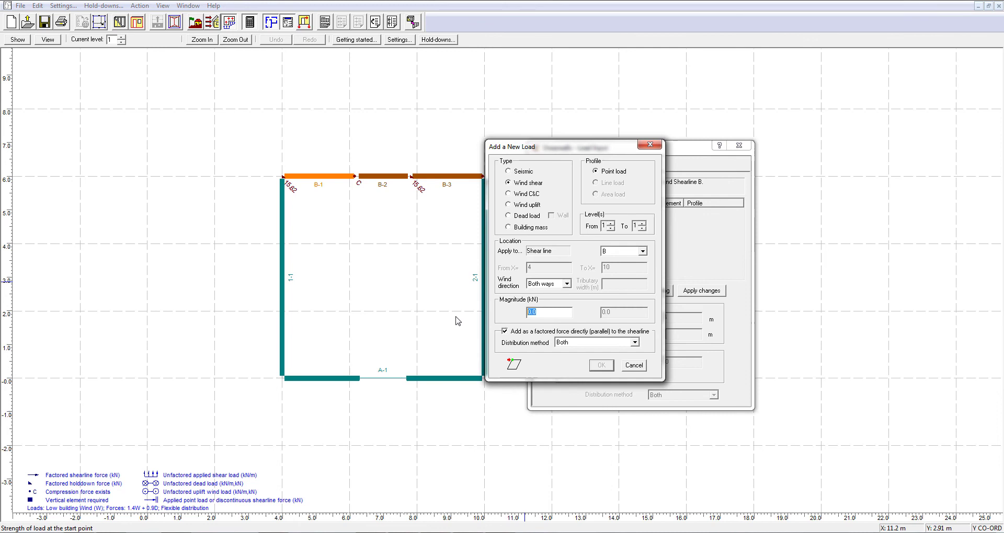
type("25")
left_click(601, 366)
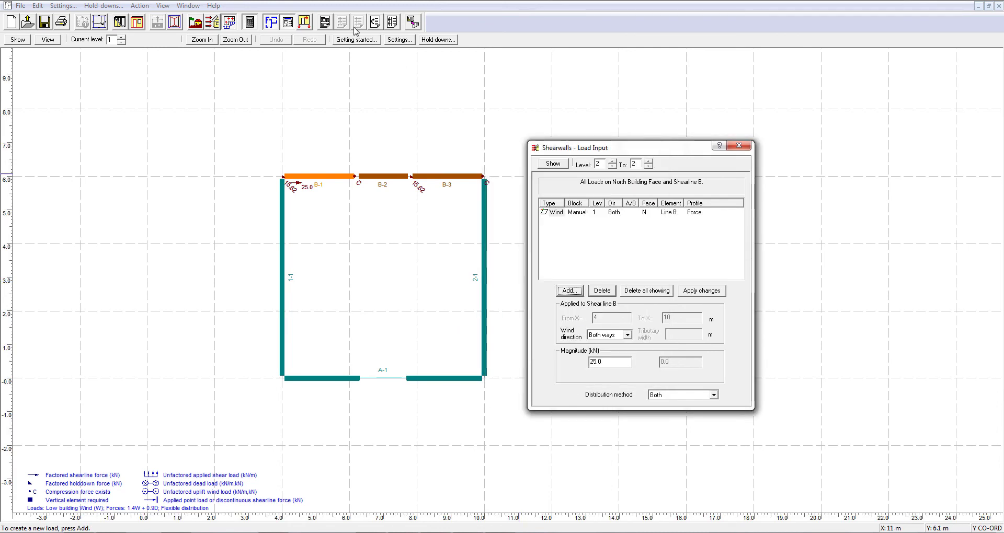
left_click(250, 25)
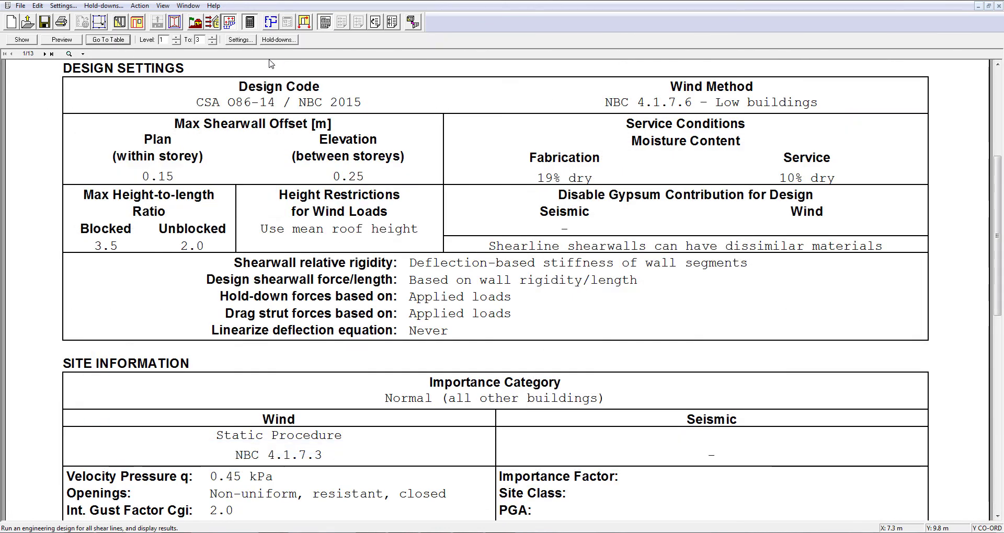
- Jump to the design summary, then to the flexible-diaphragm wind hold-down design table
left_click(108, 39)
left_click(131, 88)
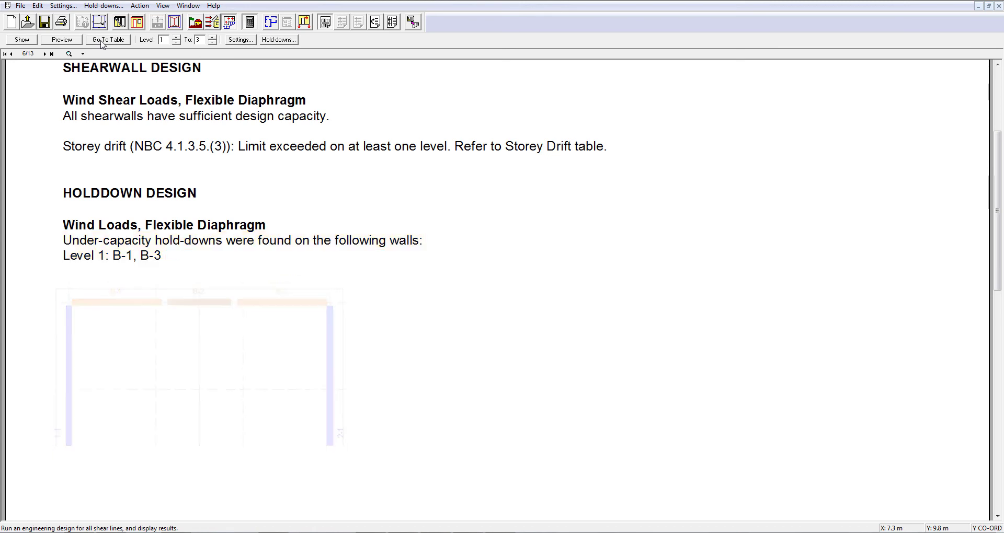
left_click(105, 40)
mouse_move(121, 98)
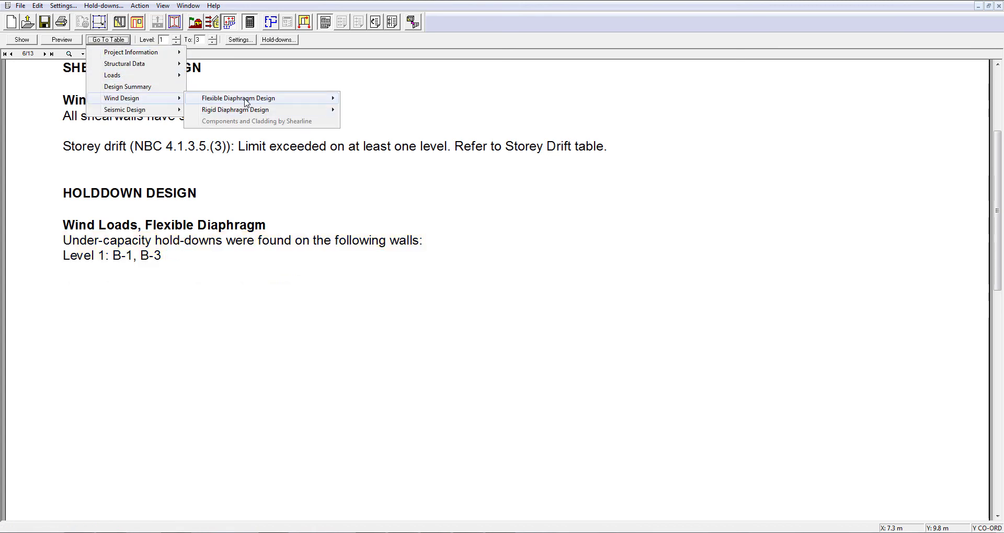
left_click(381, 110)
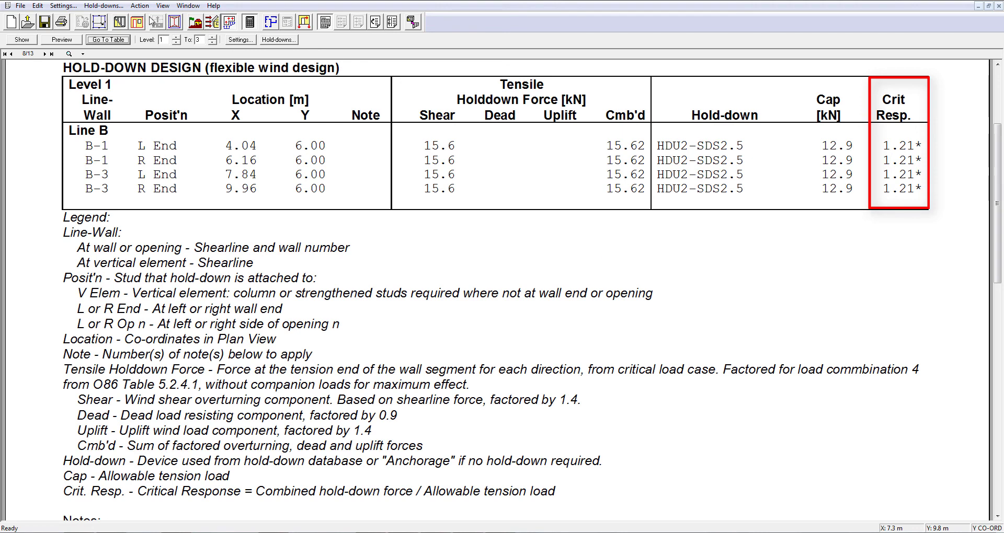
- Select all walls, assign HDU5-SDS2.5 hold-downs, and re-run the design
left_click(119, 22)
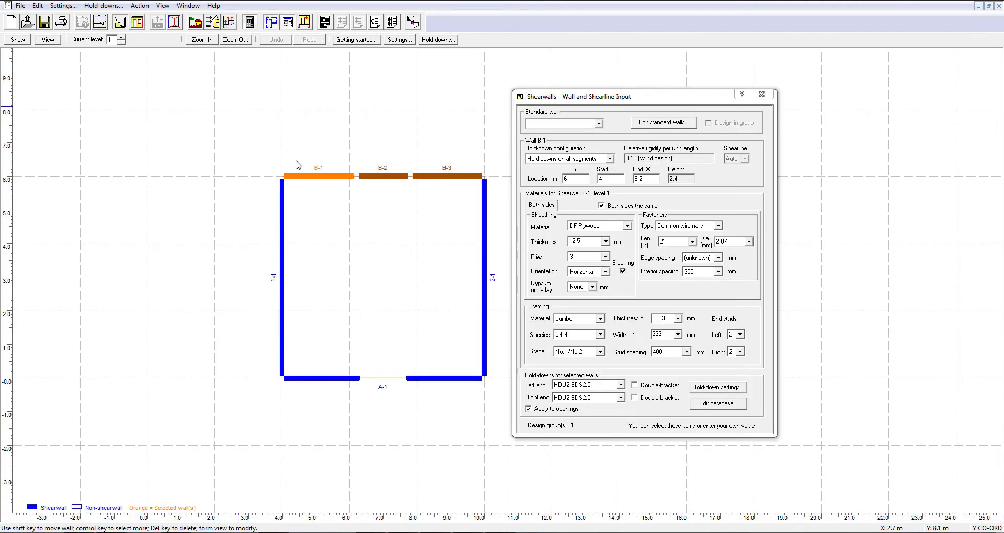
key("ctrl+a")
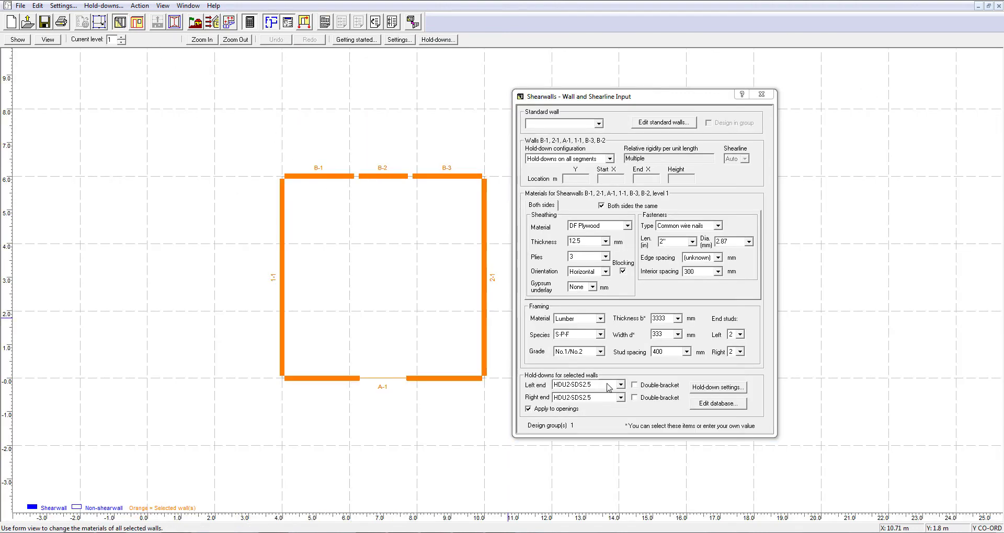
left_click(620, 386)
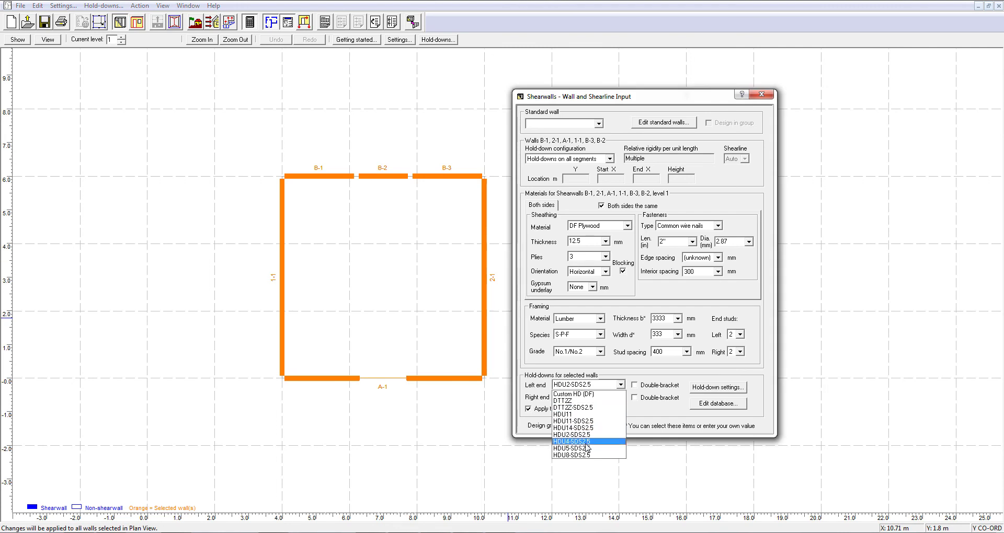
left_click(586, 448)
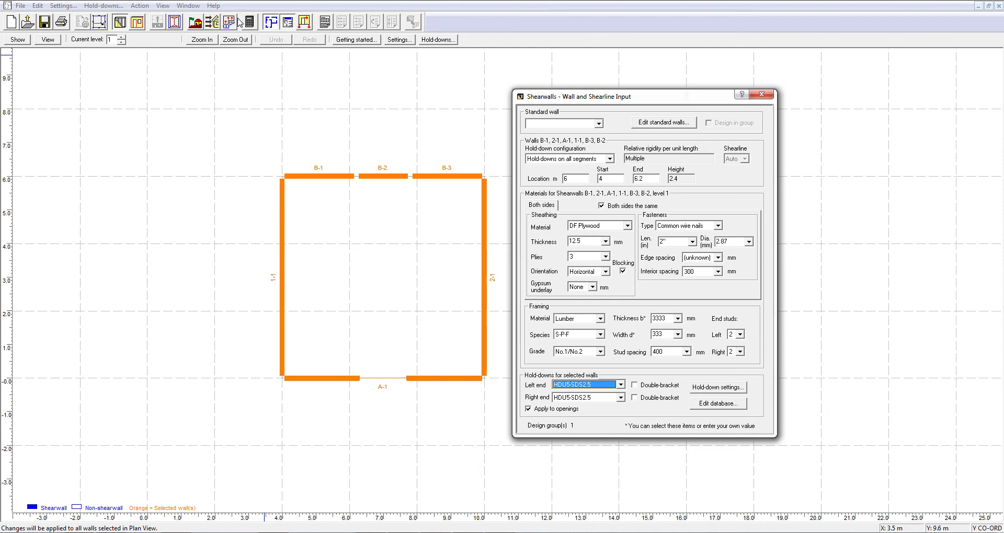
left_click(246, 24)
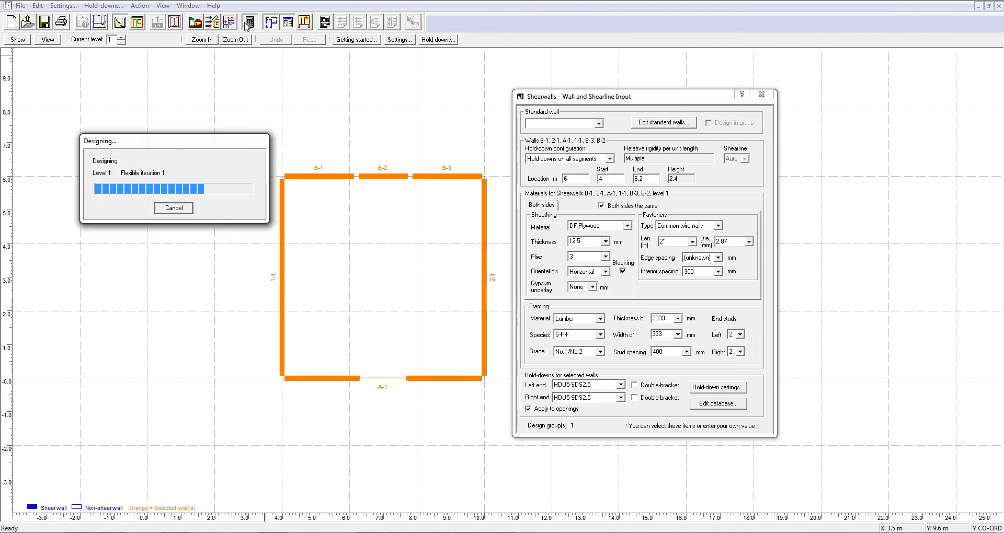